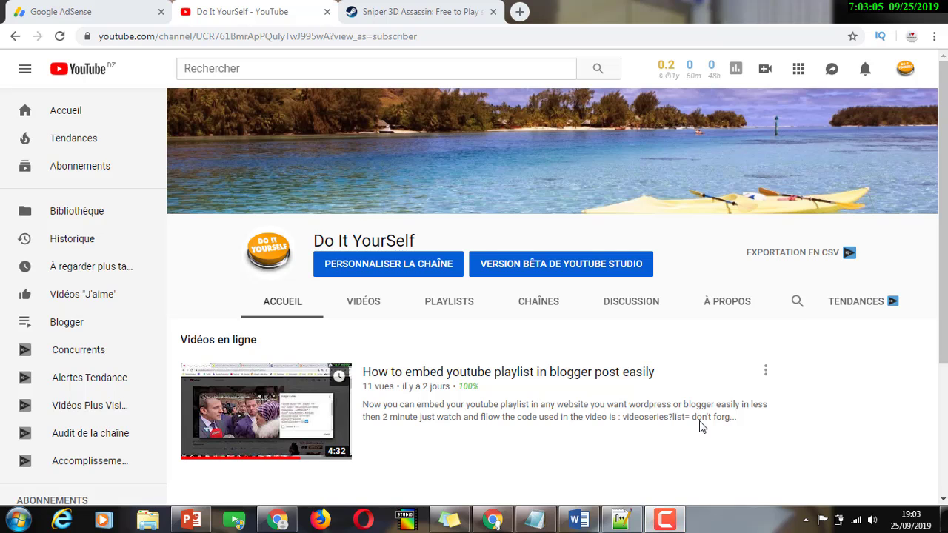
Step: Bring the Word document with the comma-separated Sniper 3D Assassin tags to the front
left_click(585, 521)
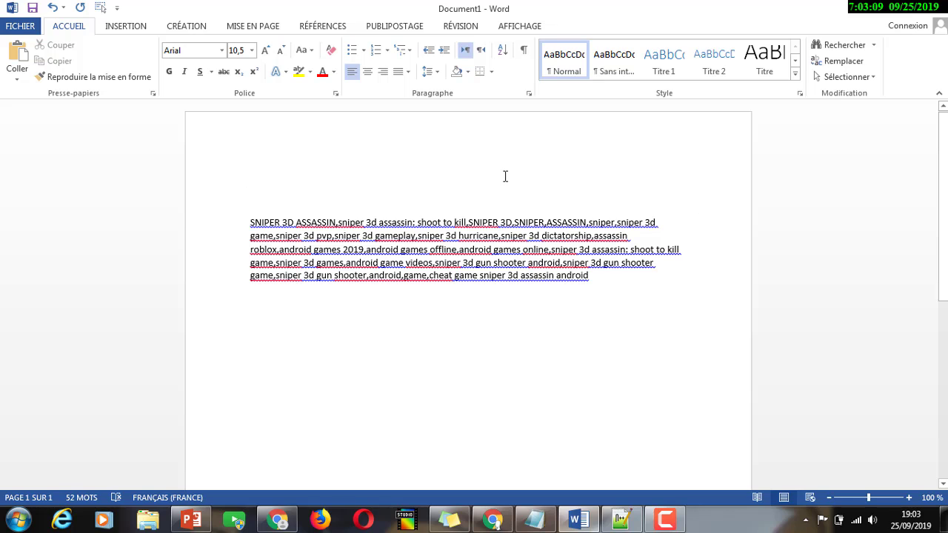
Step: Select the entire comma-separated Sniper 3D Assassin tag paragraph in the document
triple_click(341, 231)
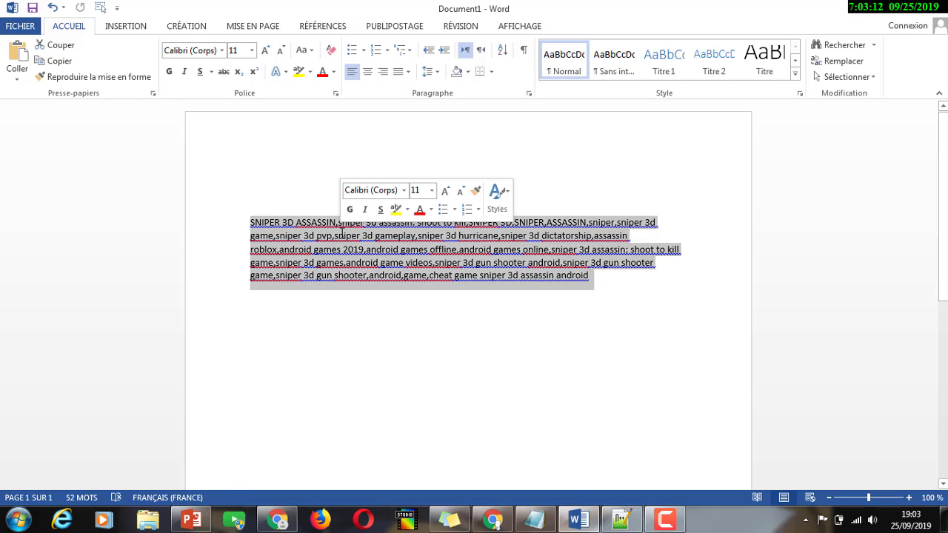
left_click(296, 186)
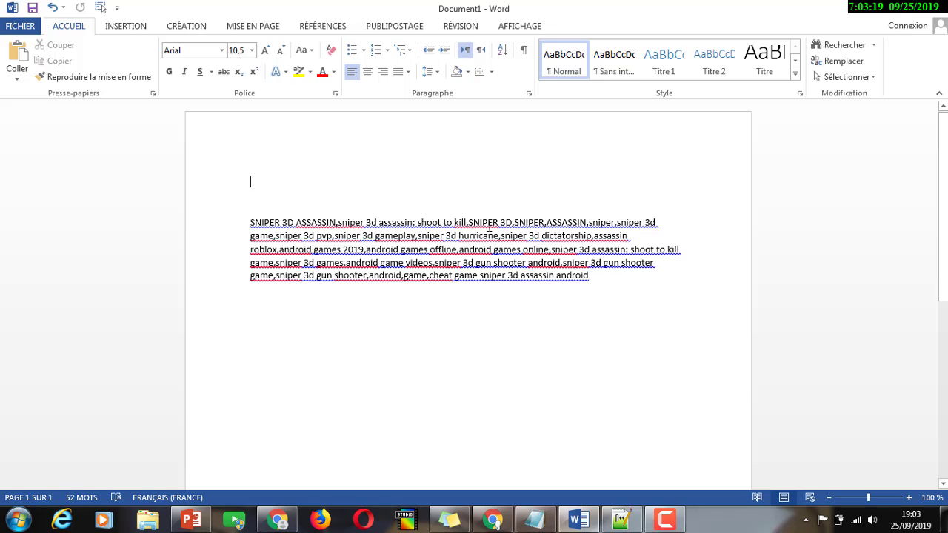
triple_click(401, 234)
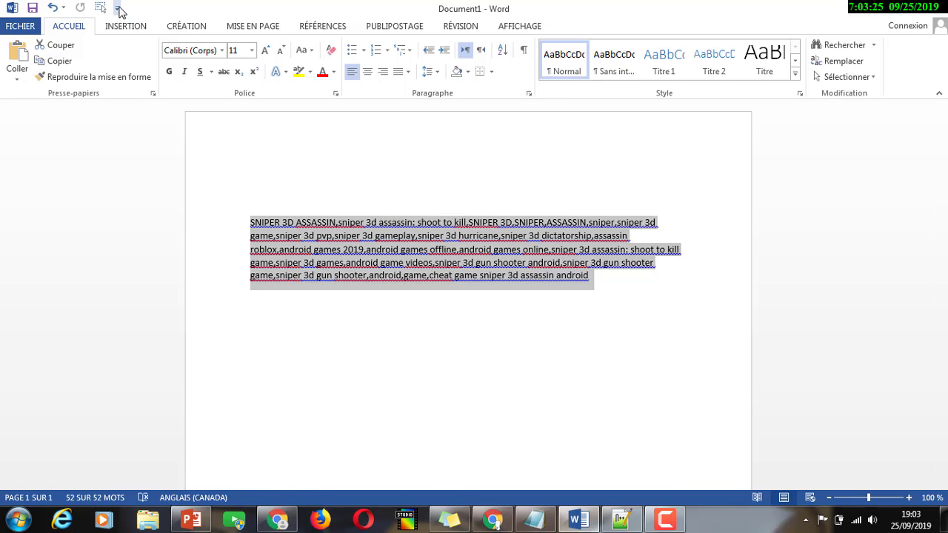
left_click(289, 180)
left_click(281, 237)
triple_click(280, 237)
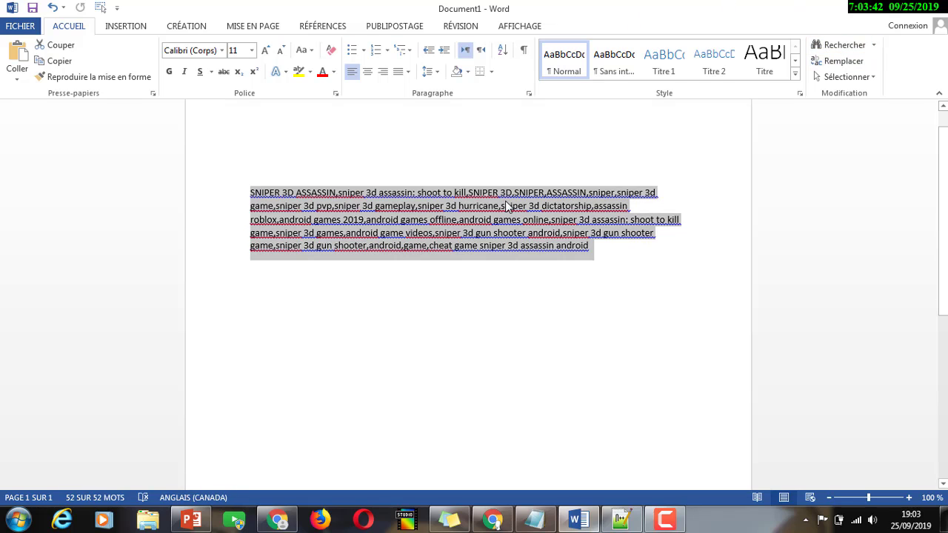
scroll(846, 49, "down", 1)
Step: Replace every comma in the selected tags with '^l,' so each tag starts a new line
left_click(843, 61)
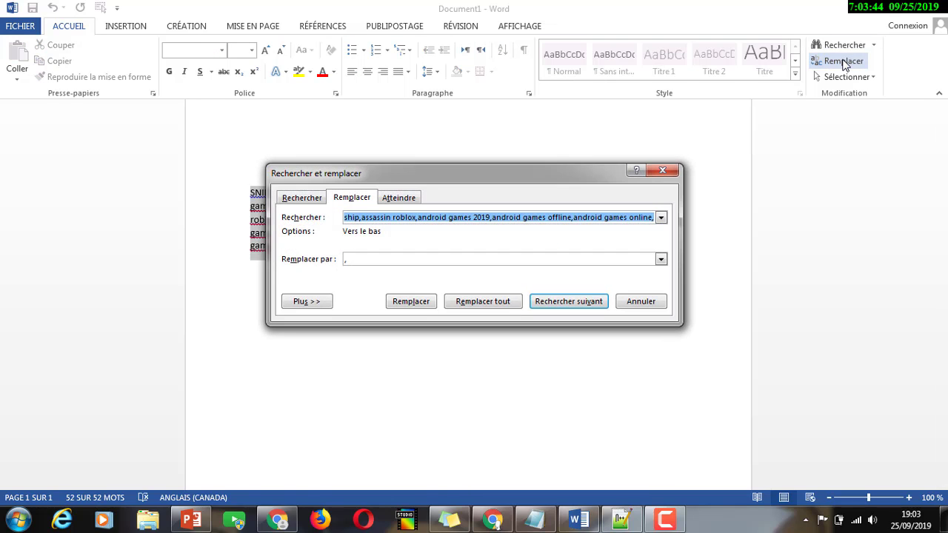
left_click(304, 199)
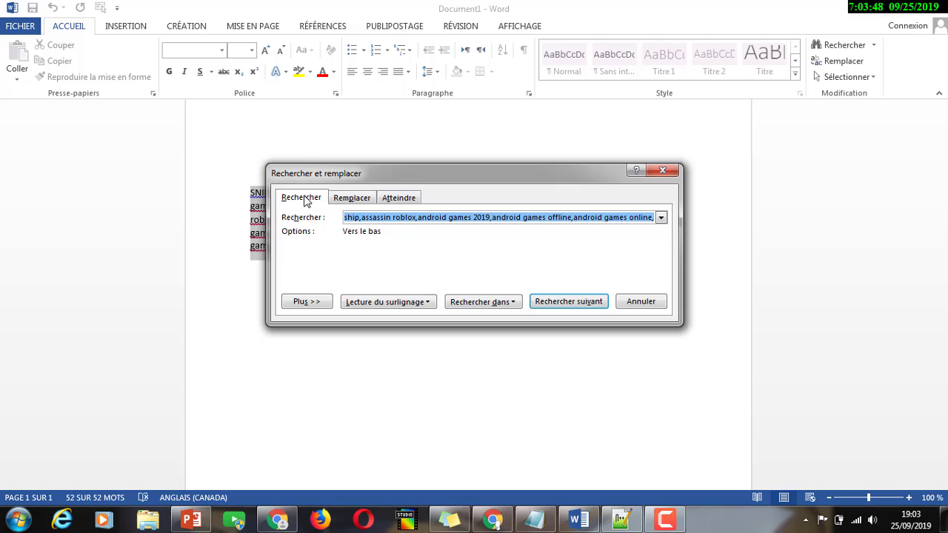
left_click(352, 200)
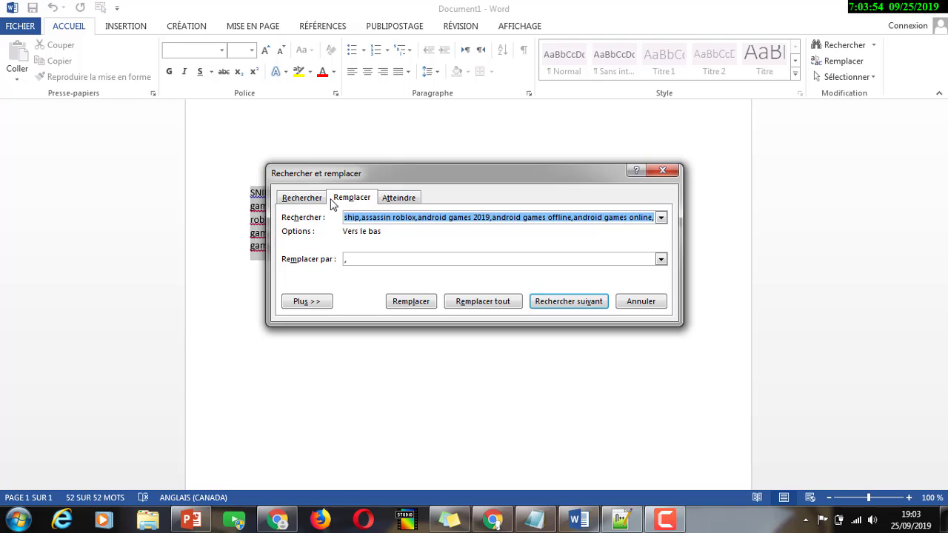
type(",")
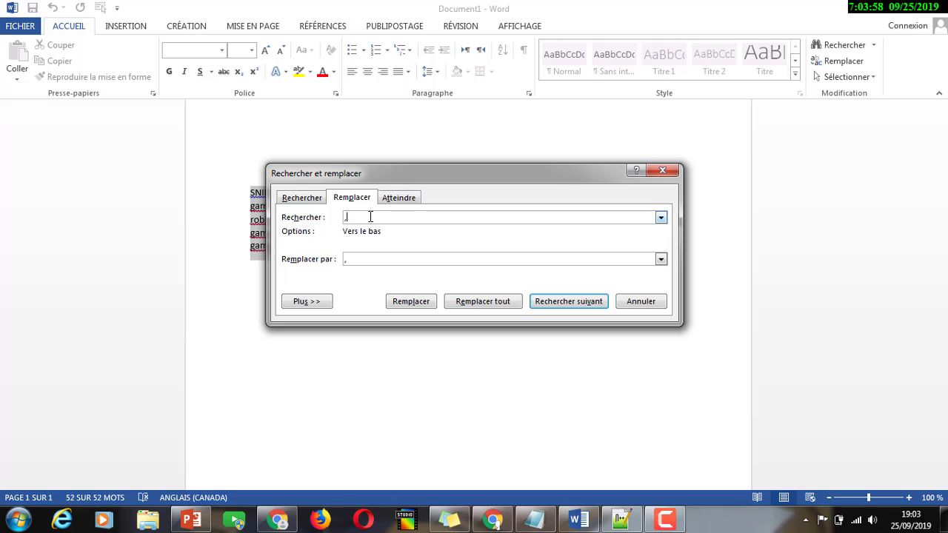
left_click(535, 521)
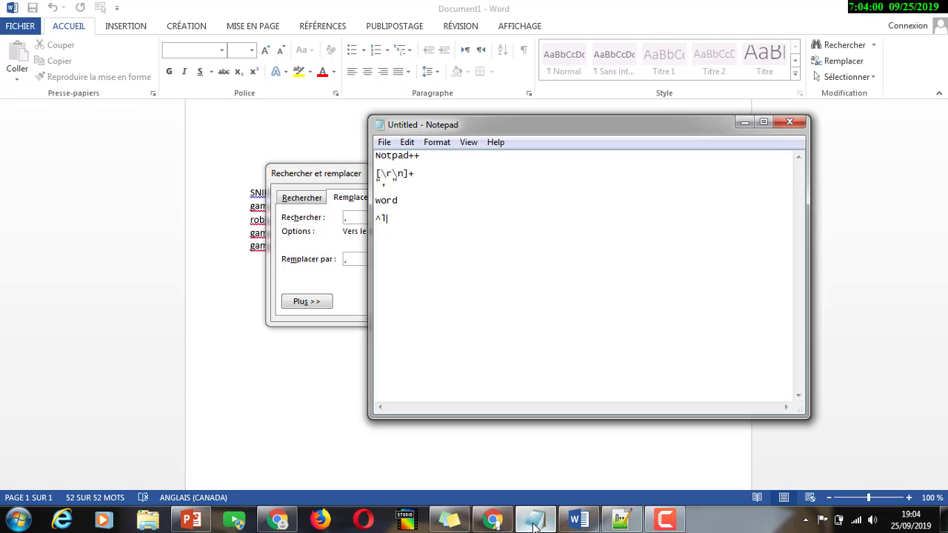
left_click_drag(387, 219, 375, 218)
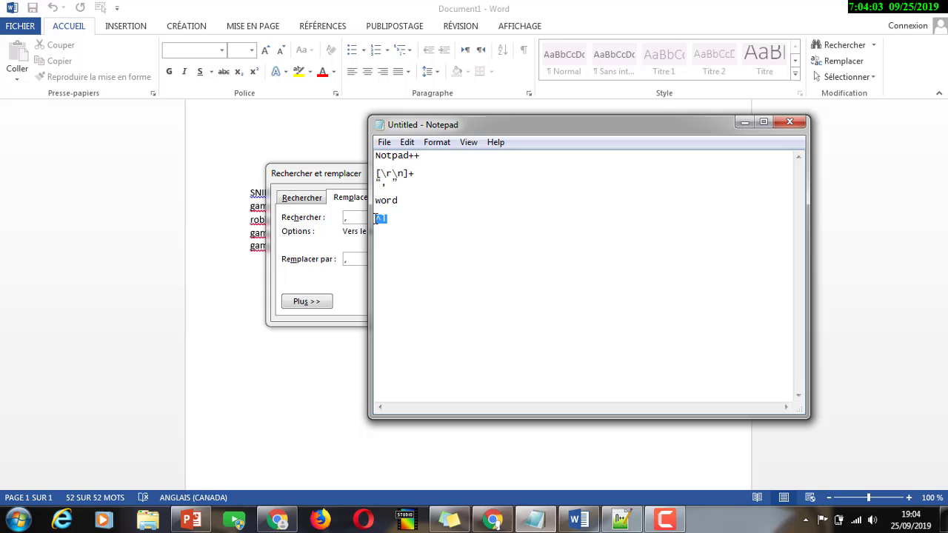
left_click(351, 261)
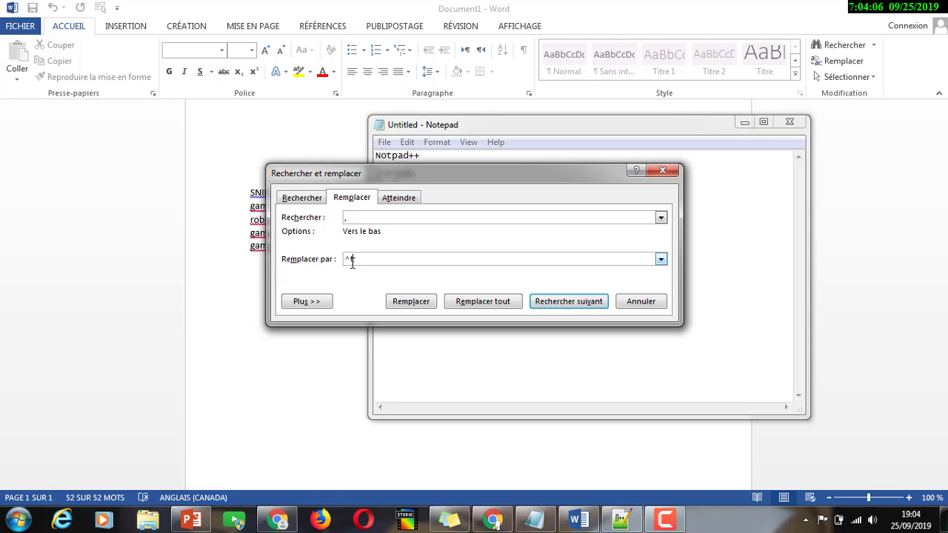
left_click(483, 302)
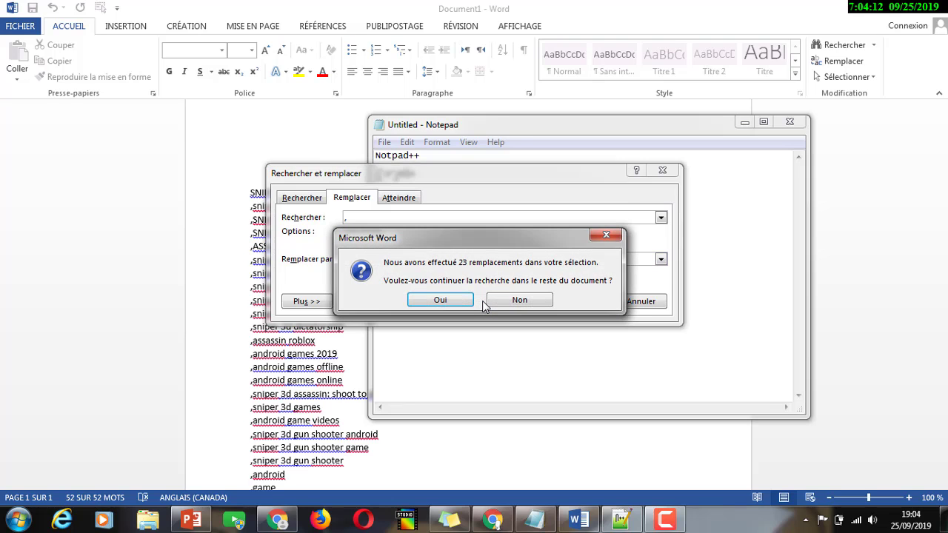
Step: Dismiss the continuation prompt and close the Find and Replace dialog
left_click(606, 235)
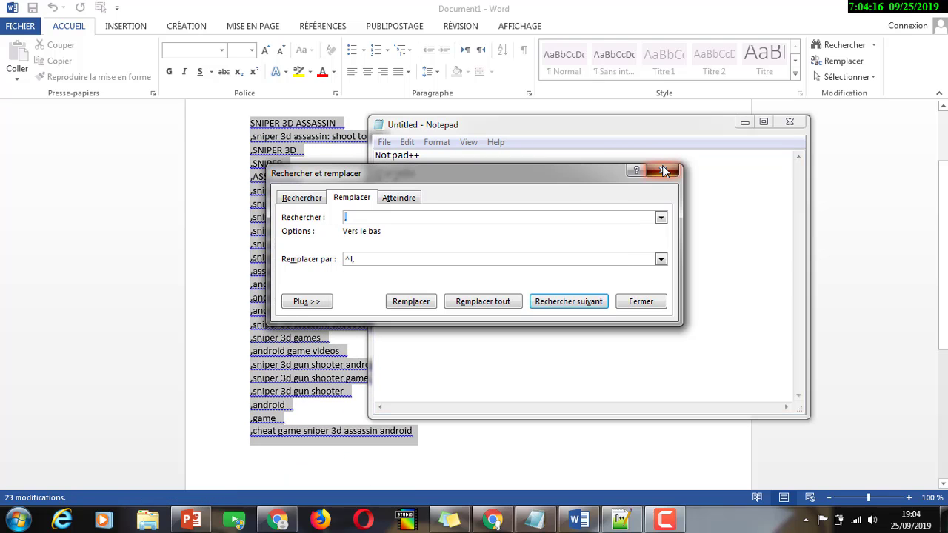
left_click(663, 170)
left_click(211, 160)
Step: Select the 24 one-per-line tags from the top of the list down
key("ctrl+a")
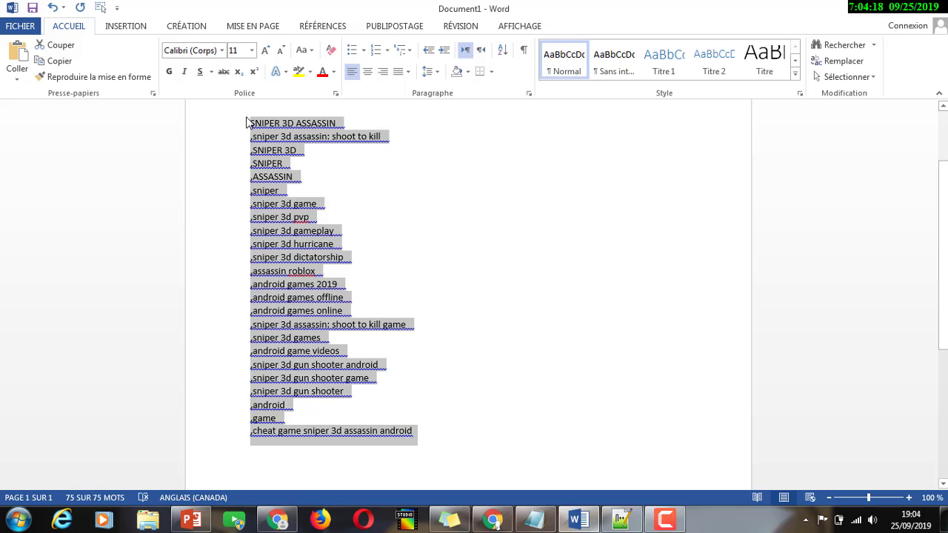
left_click(249, 122)
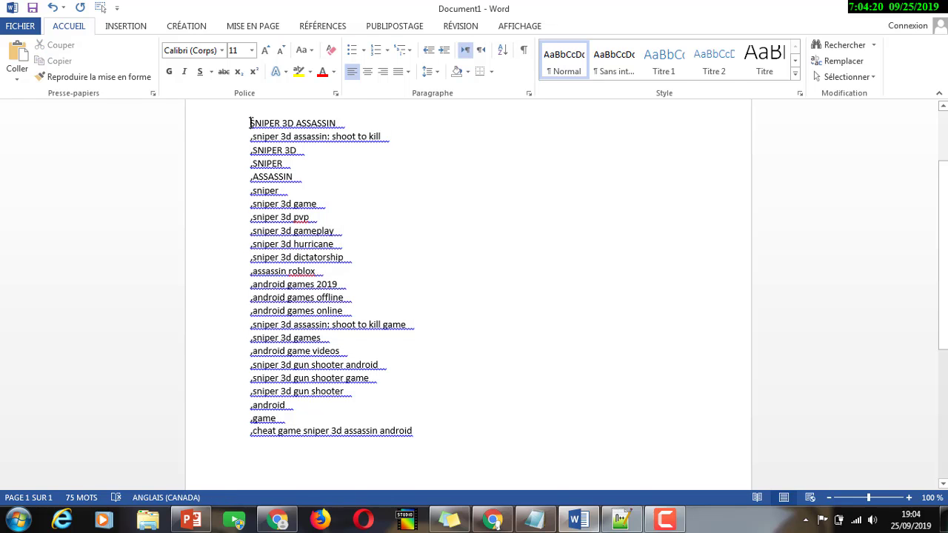
left_click_drag(251, 123, 437, 434)
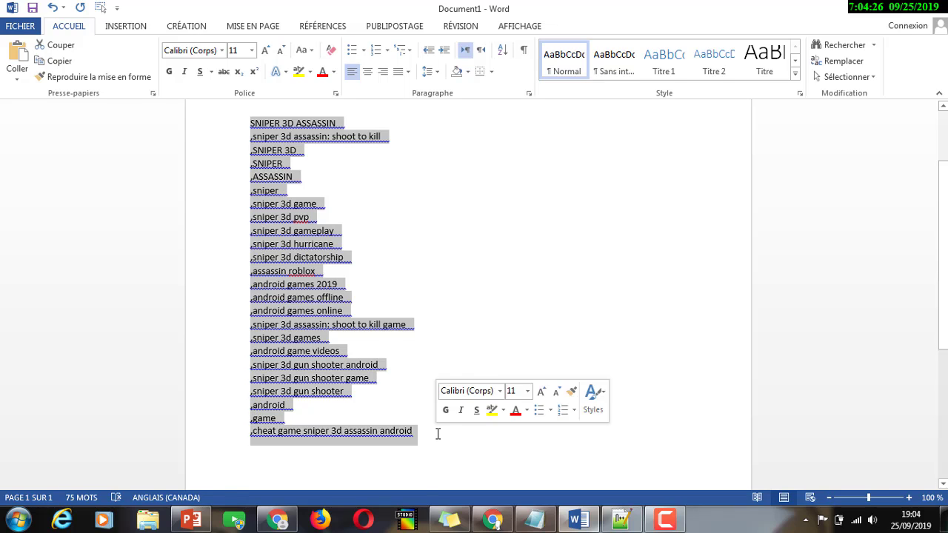
left_click_drag(940, 199, 939, 175)
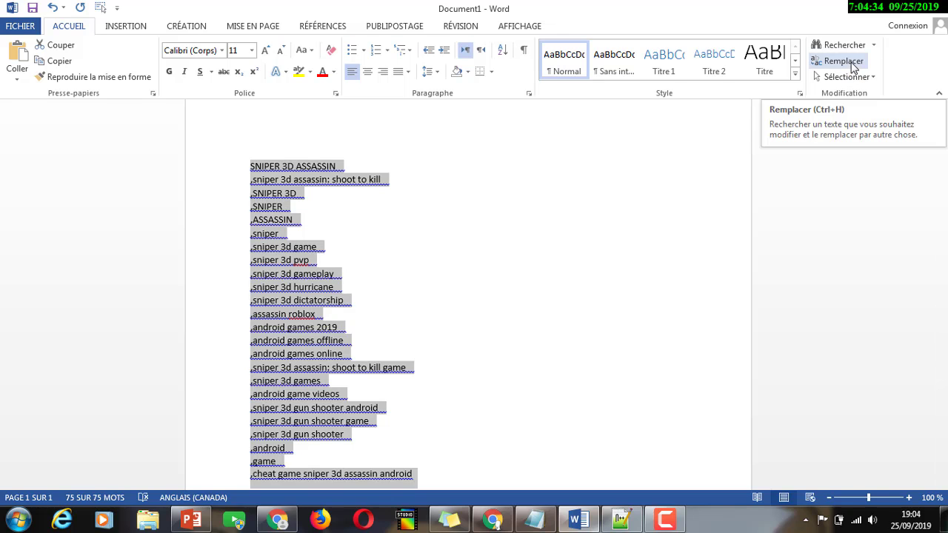
Step: Replace '^l,' with ',' to rejoin the tags into one 52-word paragraph
left_click(844, 61)
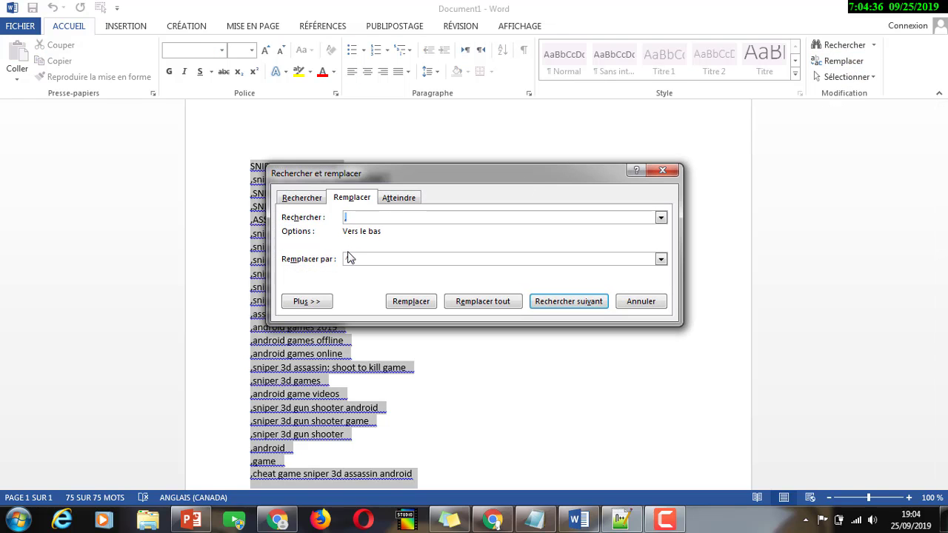
left_click_drag(359, 258, 338, 258)
key("ctrl+c")
left_click(376, 217)
key("BackSpace")
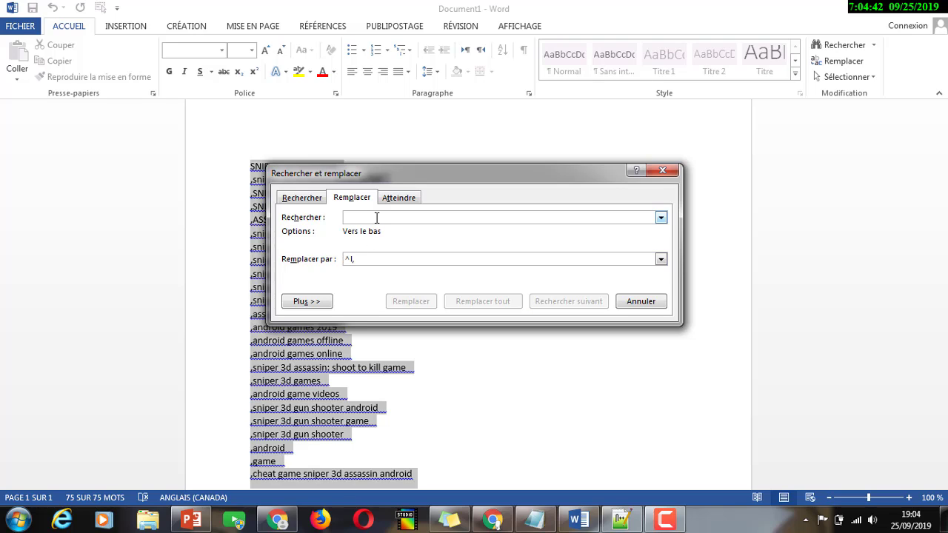
key("ctrl+v")
left_click(362, 261)
double_click(362, 261)
key("ctrl+c")
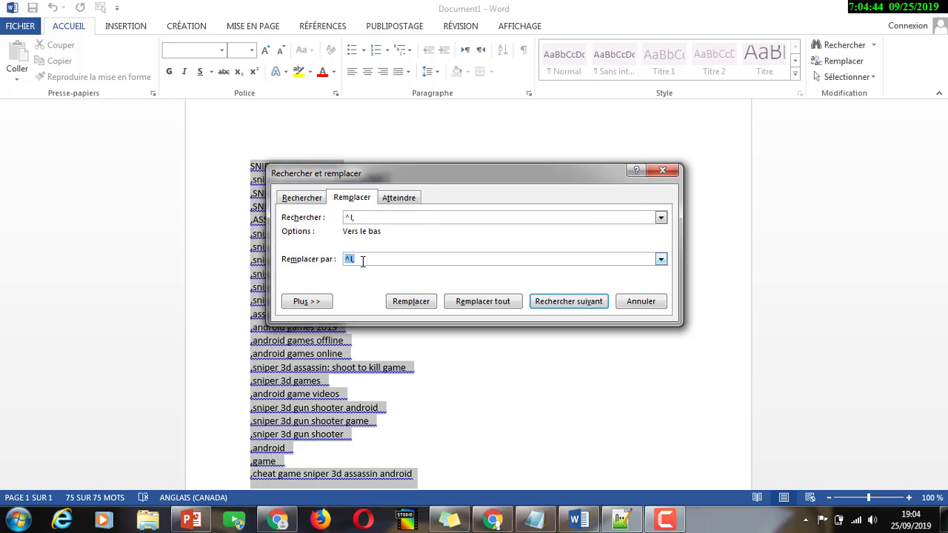
type(",")
left_click(497, 308)
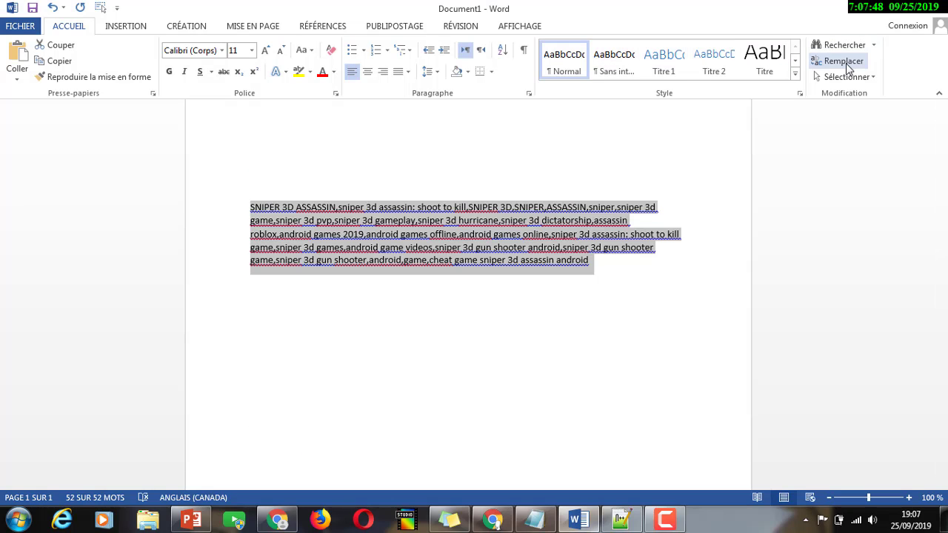
Step: Replace every comma with a '^l' line break, putting each tag on its own line
left_click(848, 67)
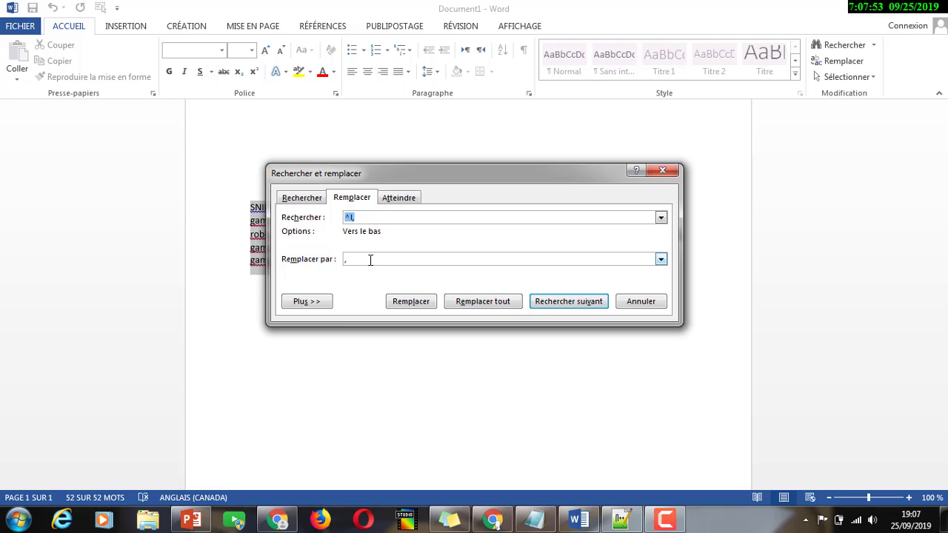
left_click(361, 217)
left_click_drag(360, 217, 335, 217)
left_click(368, 260)
key("ctrl+v")
left_click(379, 216)
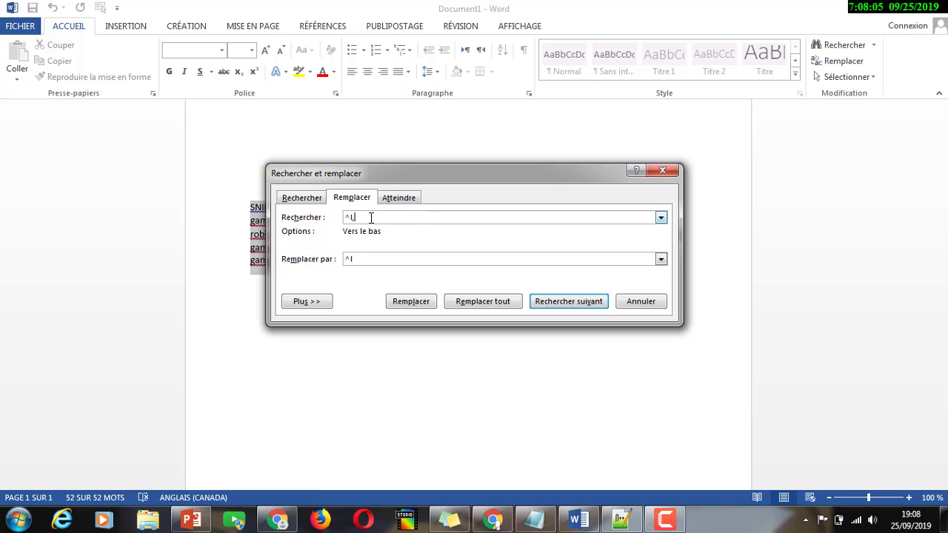
key("BackSpace")
key("BackSpace")
key("BackSpace")
type(",")
left_click(483, 301)
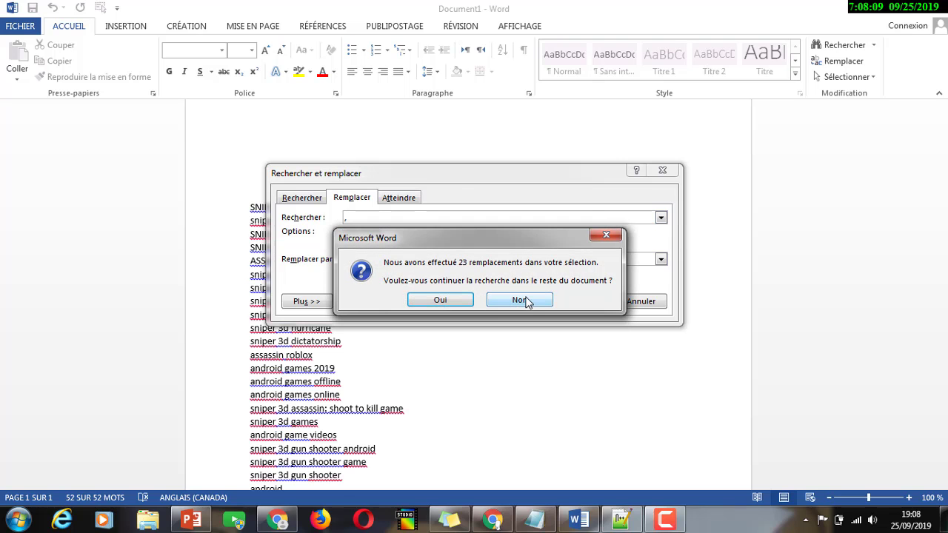
Step: Close the replacement message and Find and Replace window, then switch to Notepad++
left_click(606, 235)
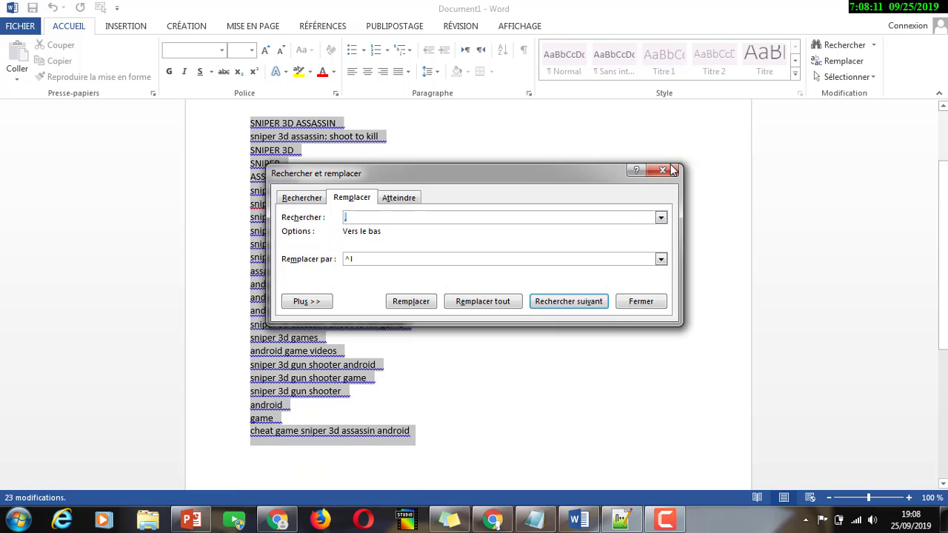
left_click(666, 169)
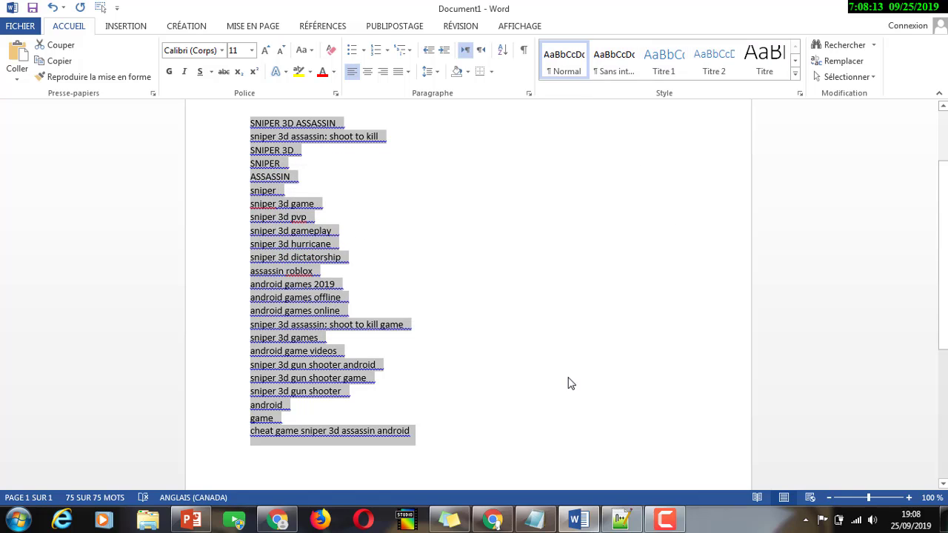
left_click(623, 521)
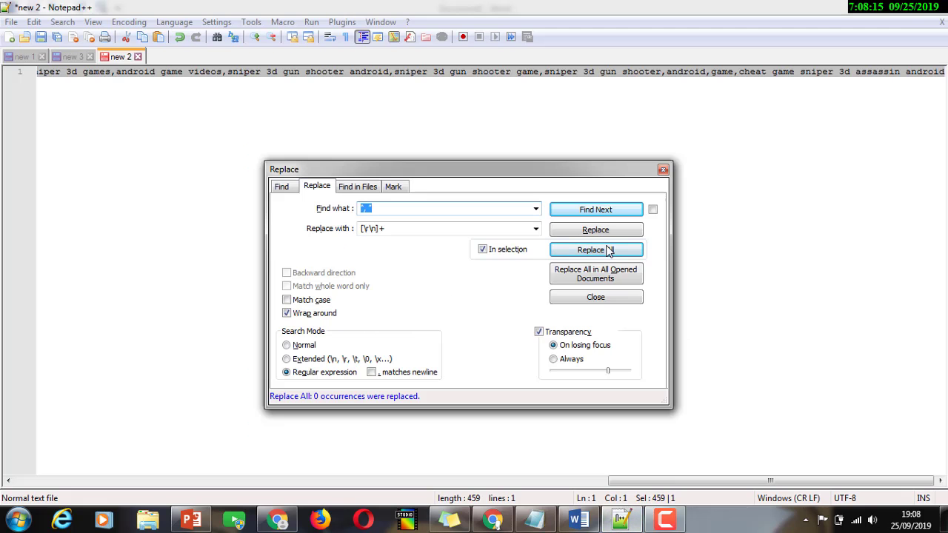
left_click(663, 169)
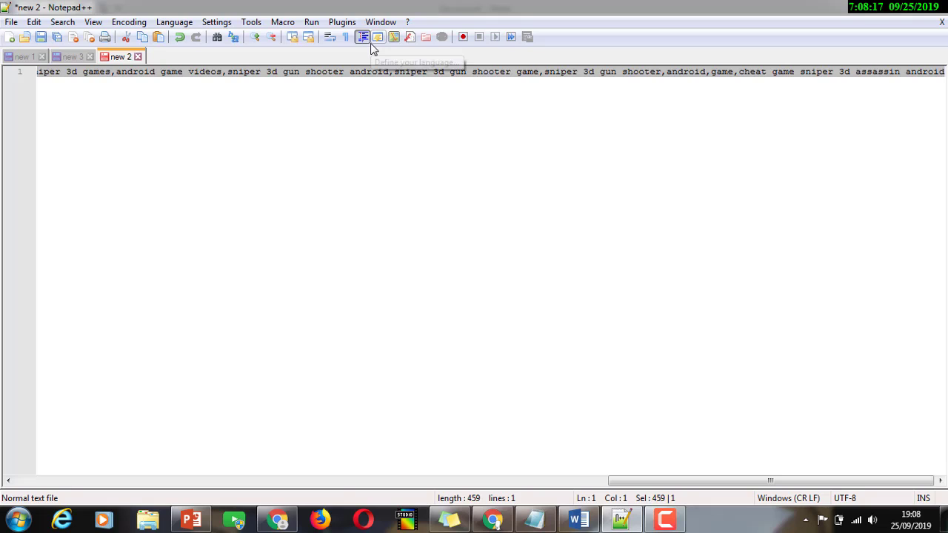
Step: Replace the old tag line with the pasted 24-line keyword list, select it all, and open Replace
key("Delete")
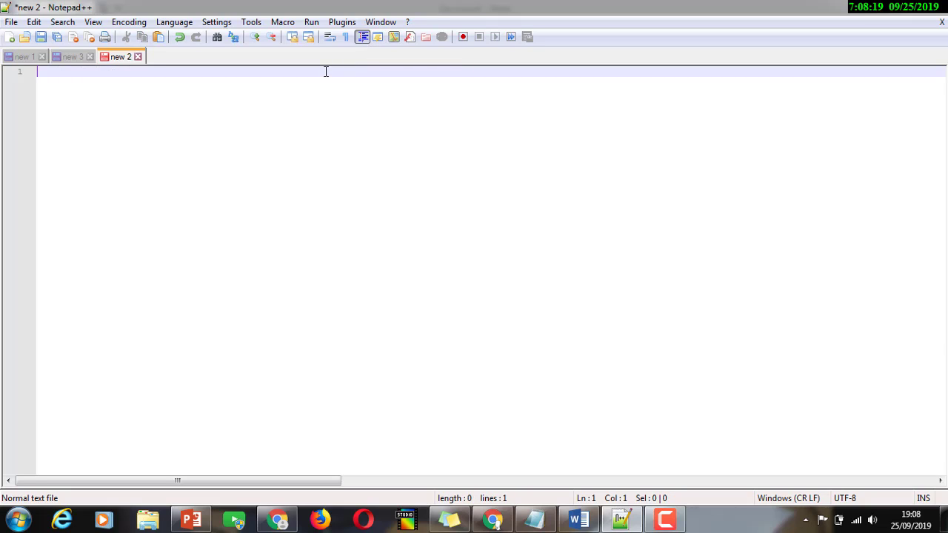
type("SNIPER 3D ASSASSIN sniper 3d assassin: shoot to kill SNIPER 3D SNIPER ASSASSIN sniper sniper 3d game sniper 3d pvp sniper 3d gameplay sniper 3d hurricane sniper 3d dictatorship assassin roblox android games 2019 android games offline android games online sniper 3d assassin: shoot to kill game sniper 3d games android game videos sniper 3d gun shooter android sniper 3d gun shooter game sniper 3d gun shooter android game cheat game sniper 3d assassin android")
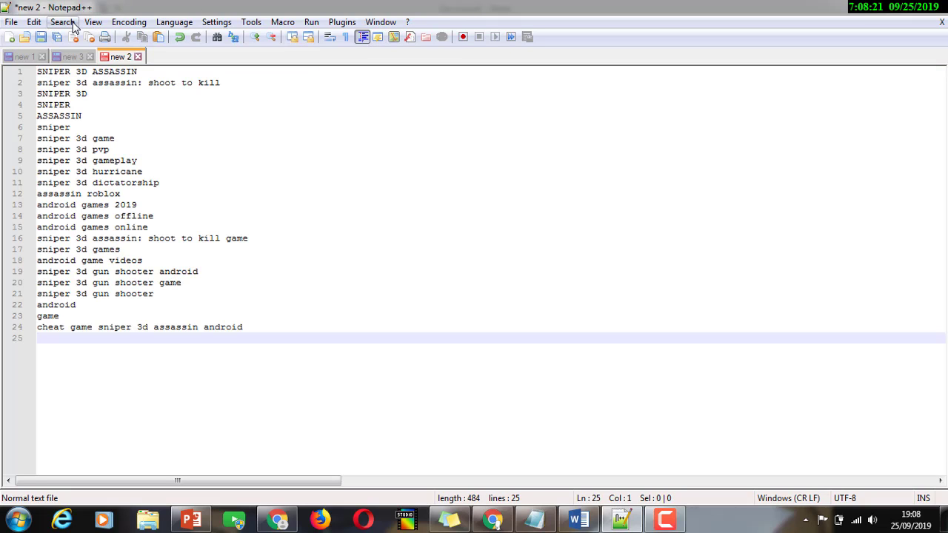
left_click(34, 21)
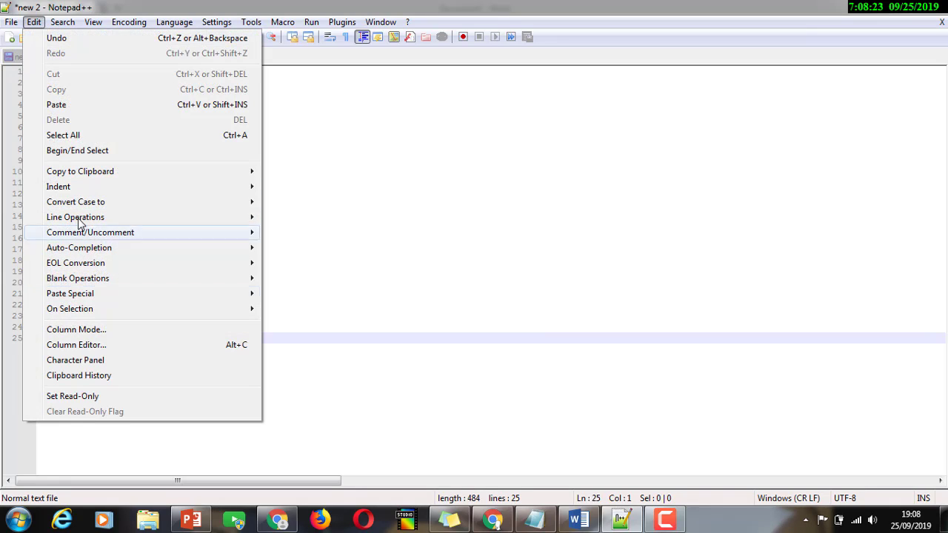
left_click(72, 135)
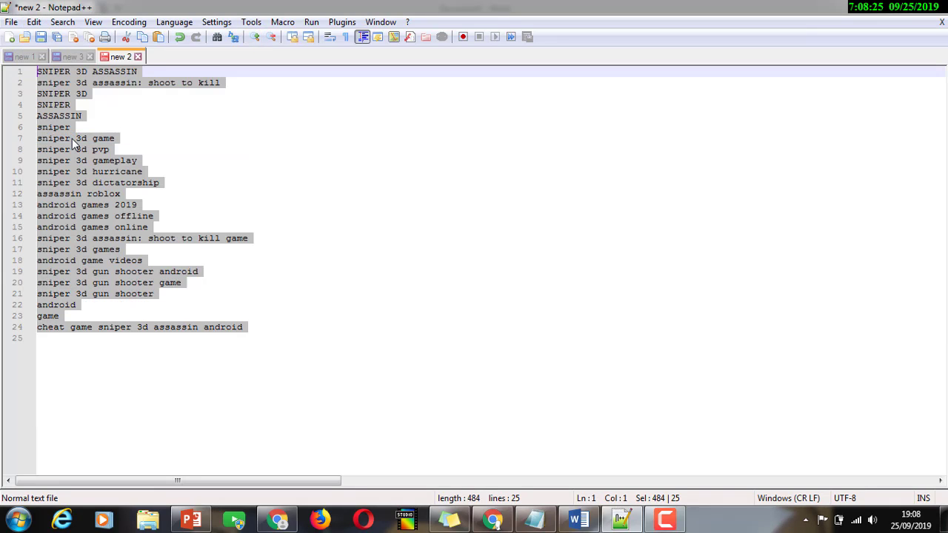
key("ctrl+h")
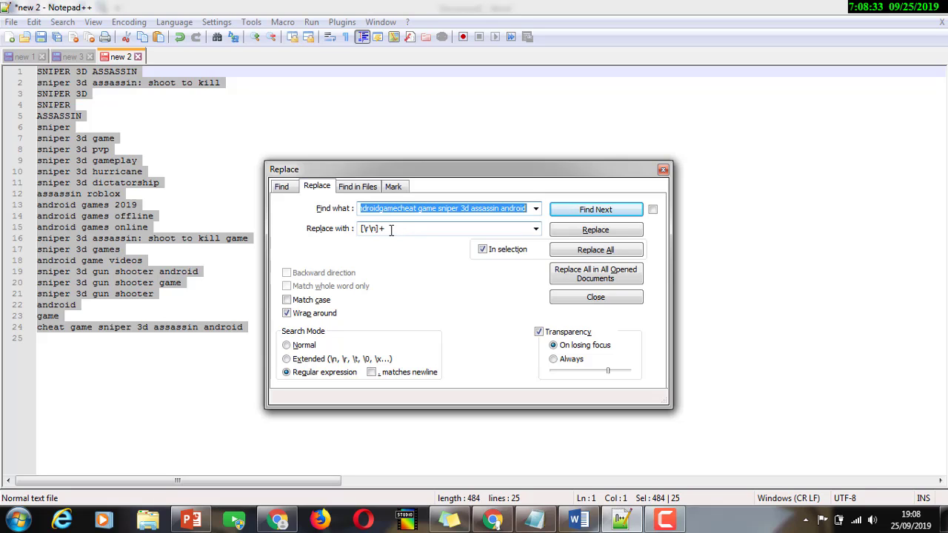
Step: Clear the old search text from the Find what field
key("Tab")
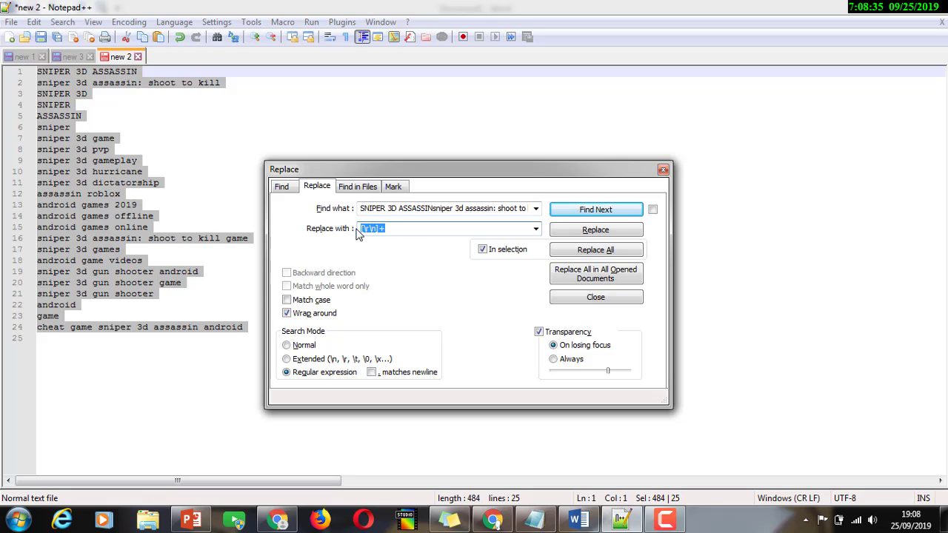
left_click_drag(361, 208, 385, 208)
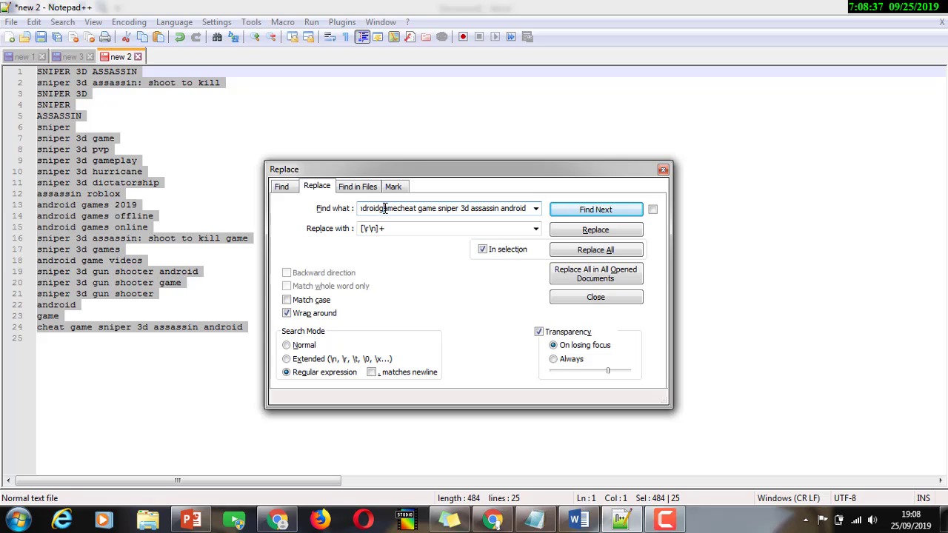
double_click(386, 208)
left_click(385, 208)
double_click(517, 208)
key("BackSpace")
key("Left")
key("Left")
key("Left")
key("Left")
key("Left")
key("Left")
key("Left")
key("Left")
key("Left")
key("Left")
key("Left")
key("Left")
key("Left")
key("Left")
key("Left")
key("Left")
key("Left")
key("Left")
key("Left")
key("Left")
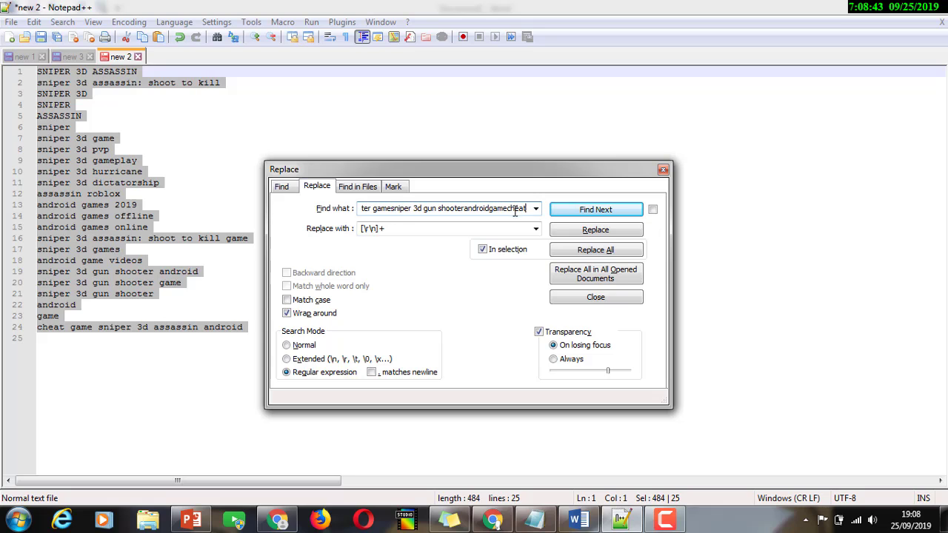
left_click_drag(512, 208, 326, 208)
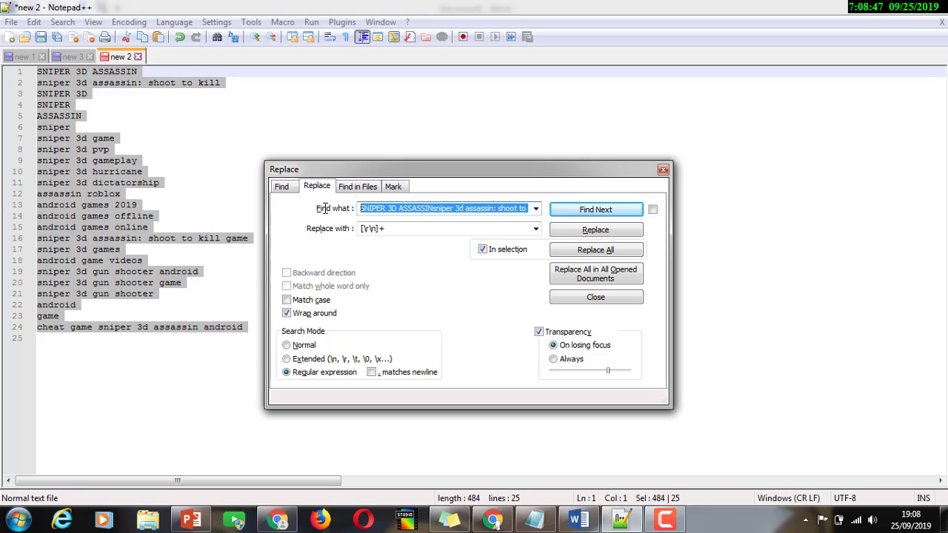
key("BackSpace")
key("ctrl+a")
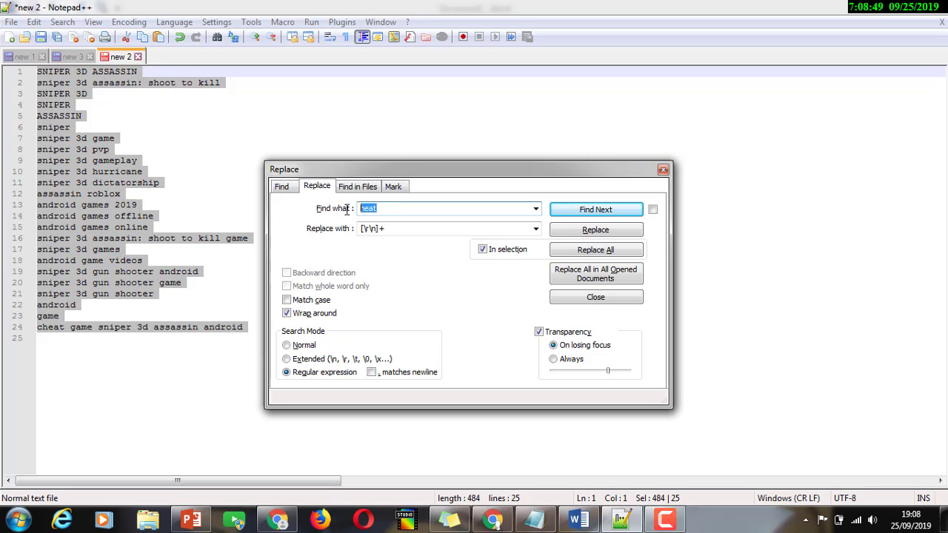
key("BackSpace")
Step: Copy the [\r\n]+ pattern from the Replace with field into Find what
left_click(539, 522)
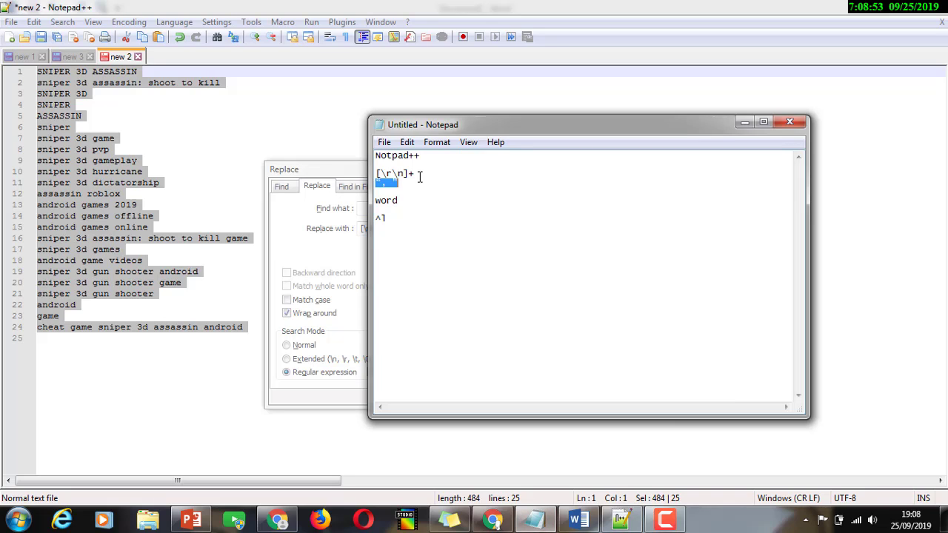
left_click_drag(417, 174, 377, 168)
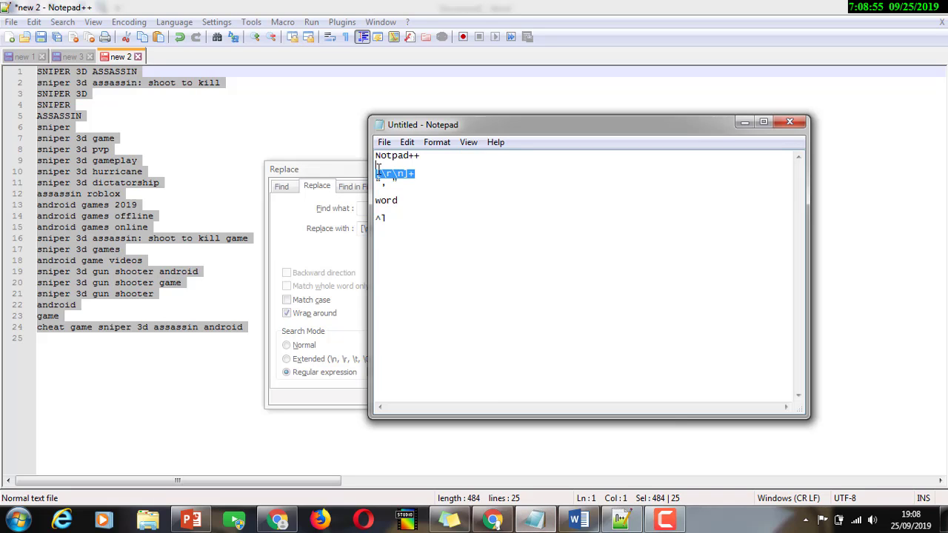
left_click(328, 171)
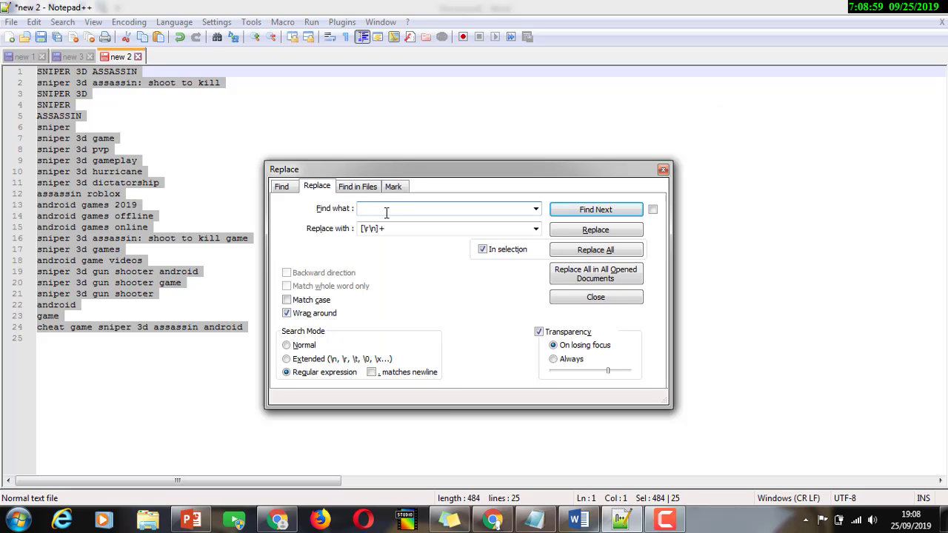
double_click(385, 232)
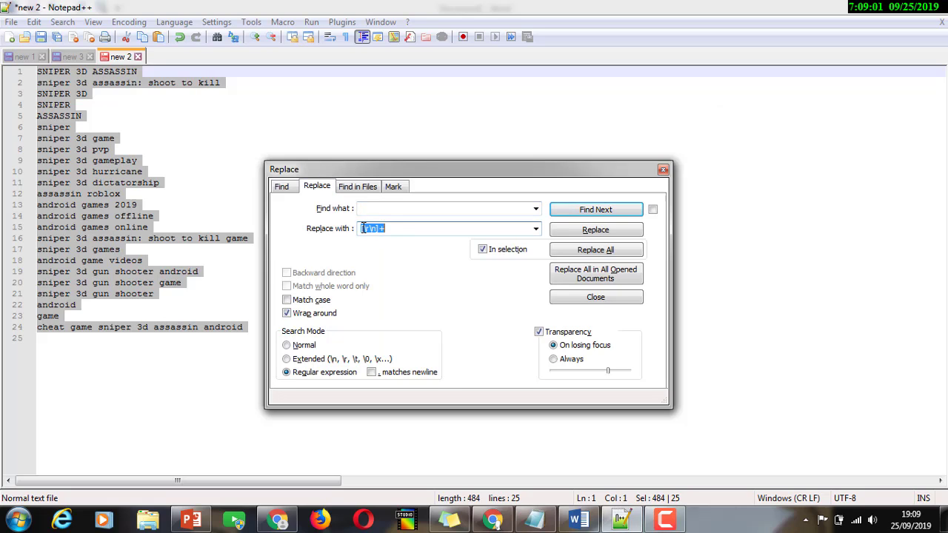
key("ctrl+c")
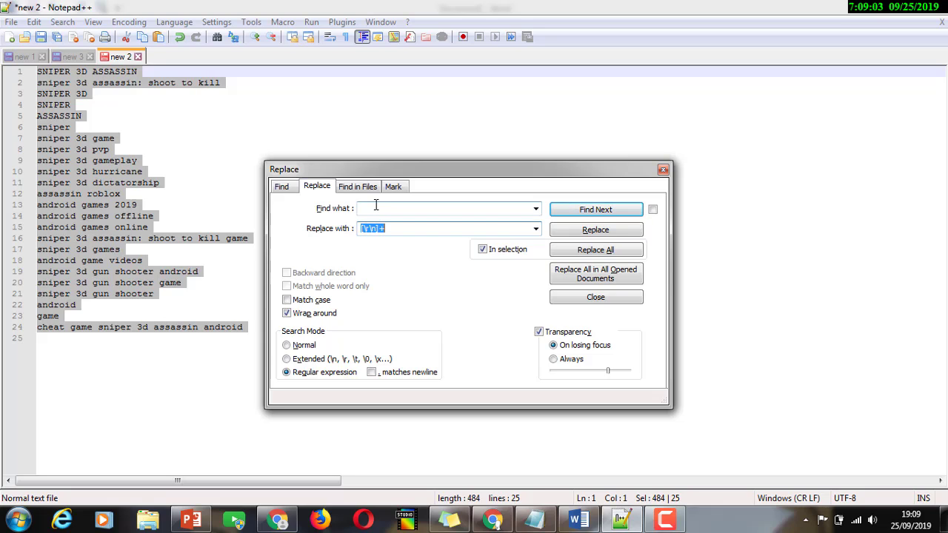
left_click(366, 208)
key("ctrl+v")
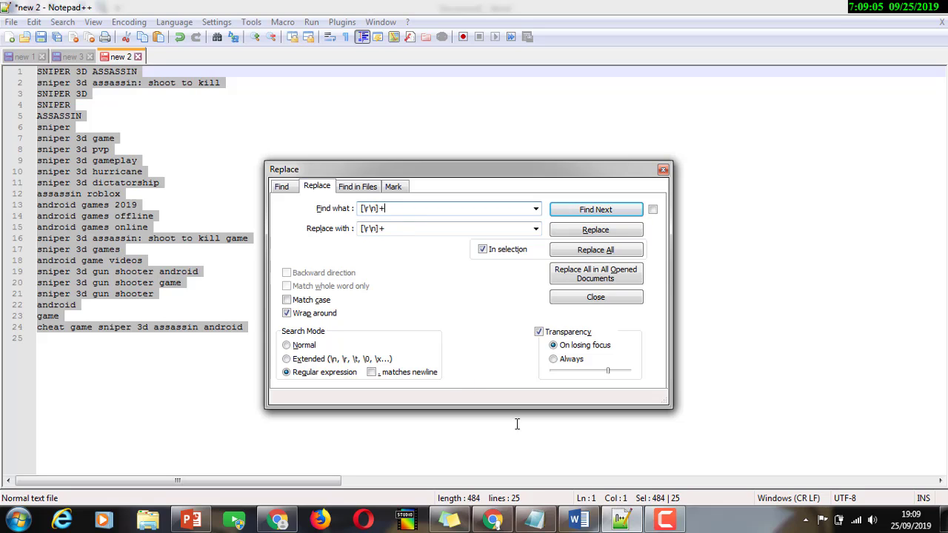
left_click(534, 521)
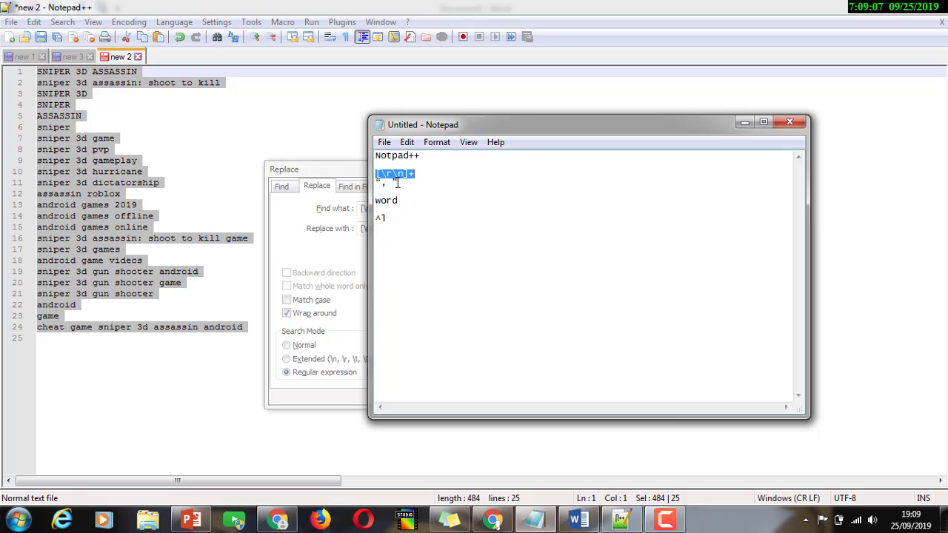
left_click_drag(398, 182, 374, 181)
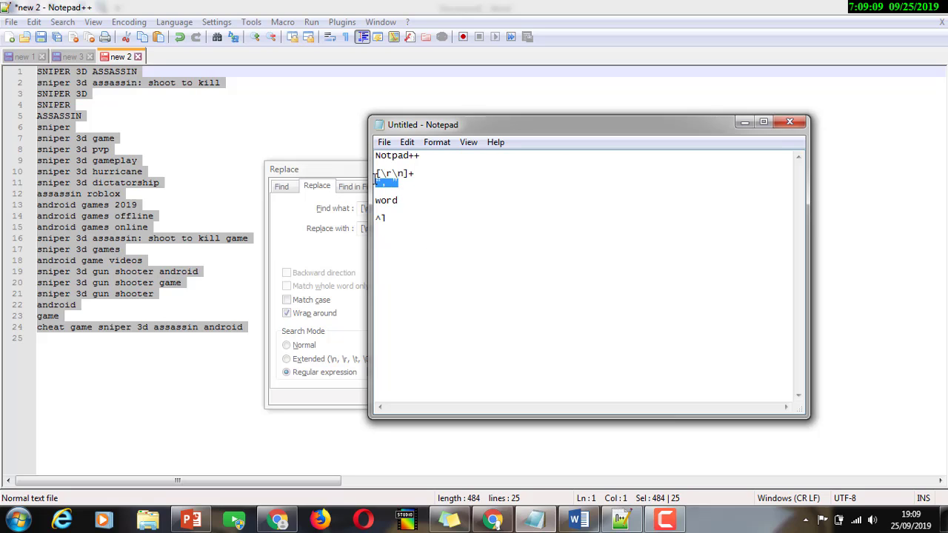
Step: Replace all line breaks with '", "' to join the 24 tags into one 628-character line
left_click(339, 171)
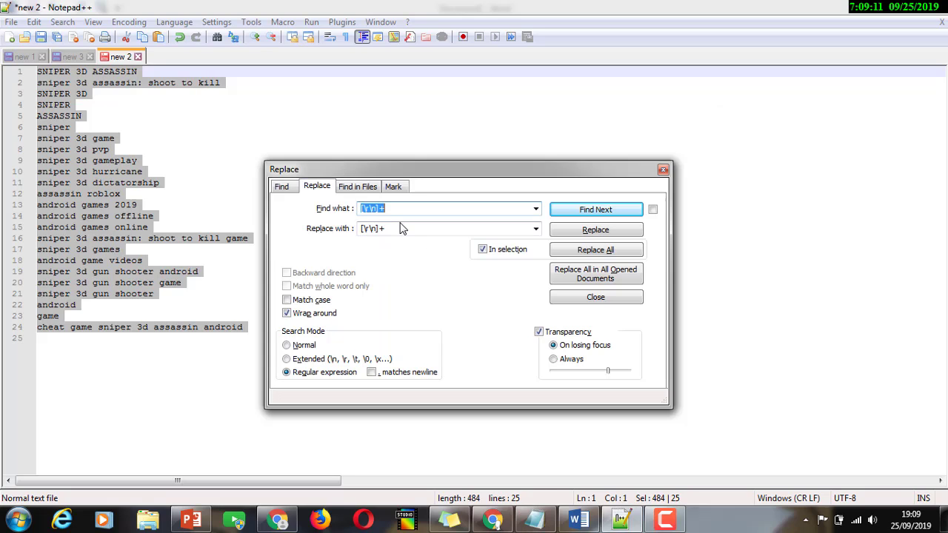
double_click(390, 229)
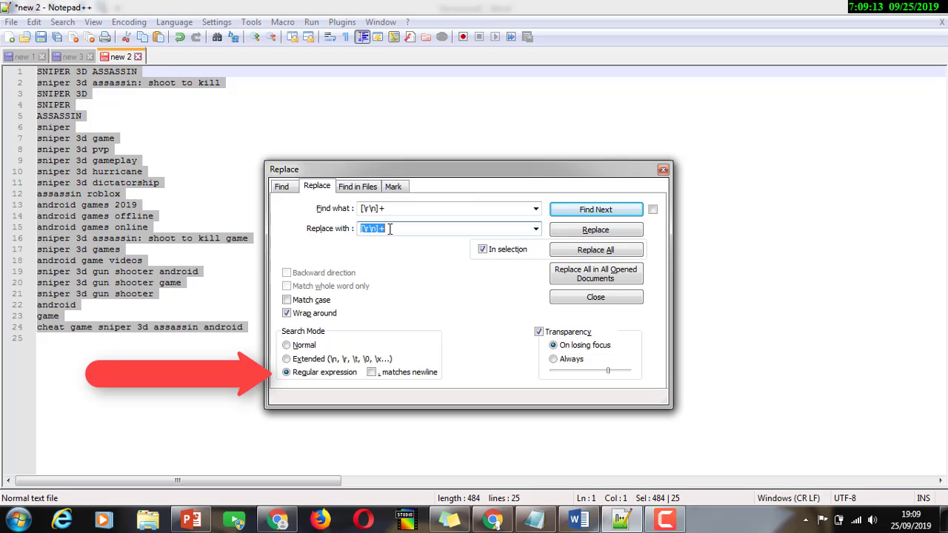
type("\", \"")
left_click(621, 252)
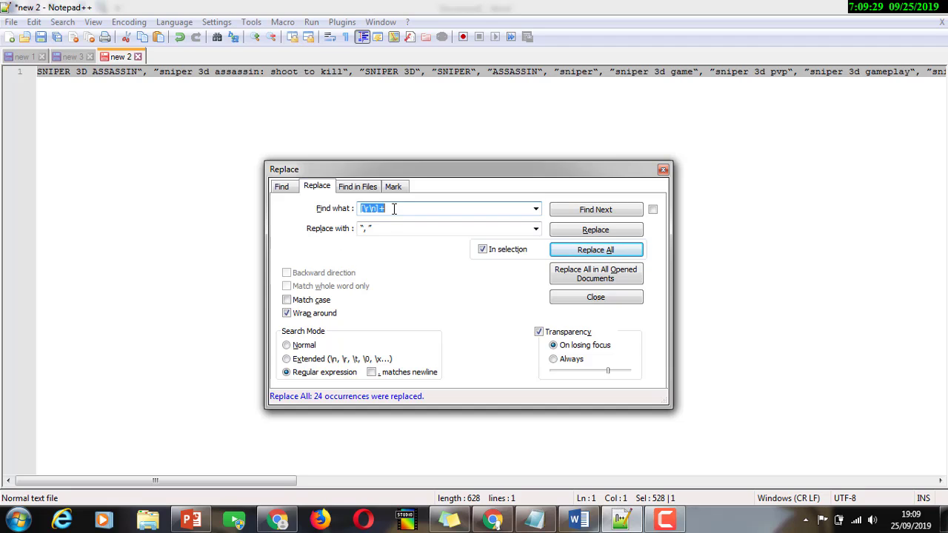
Step: Search for '", "' and replace it with [\r\n]+, splitting the tags onto 24 lines
left_click_drag(394, 209, 349, 208)
key("BackSpace")
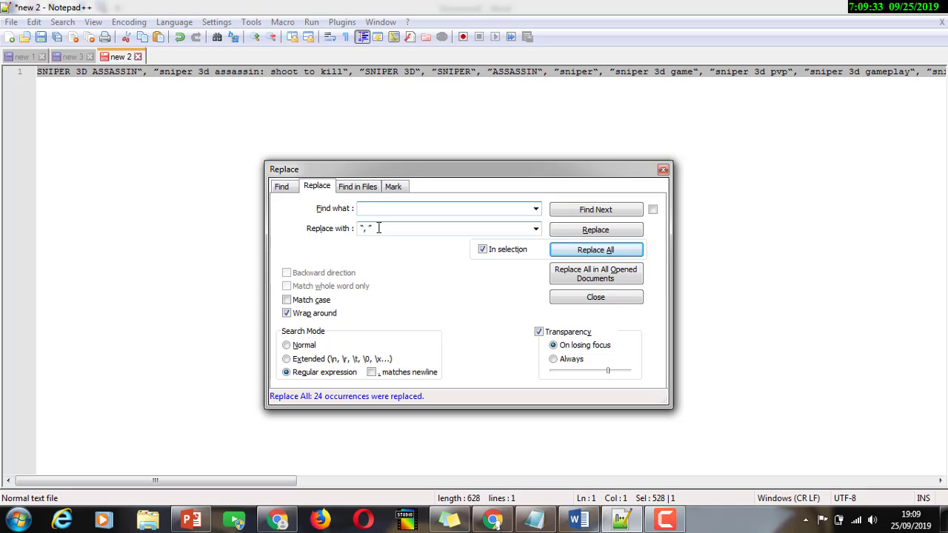
double_click(377, 228)
key("ctrl+v")
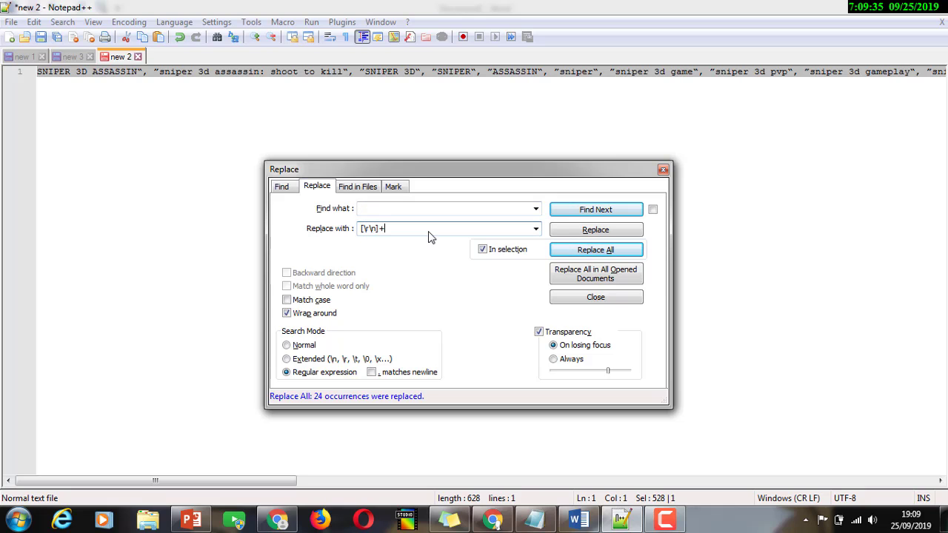
left_click(537, 520)
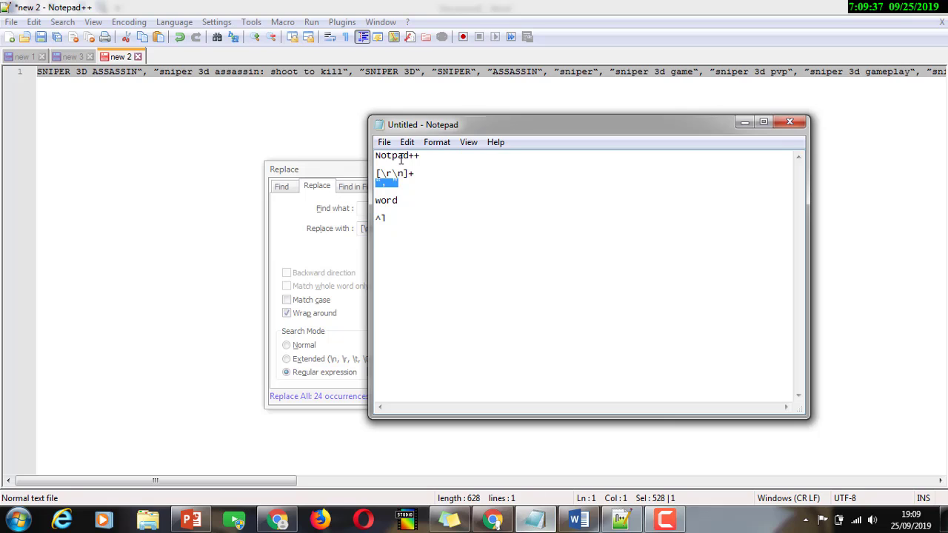
left_click(284, 171)
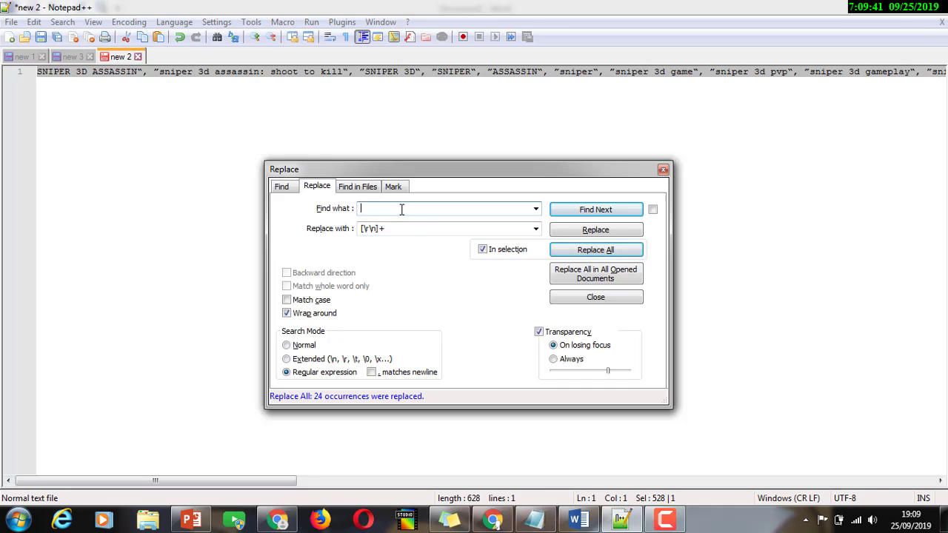
type("\", \"")
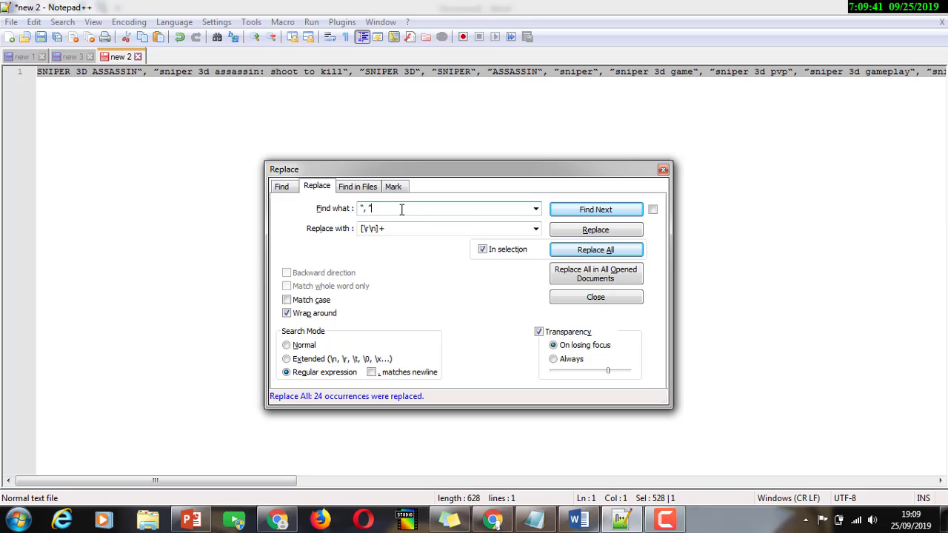
left_click(593, 252)
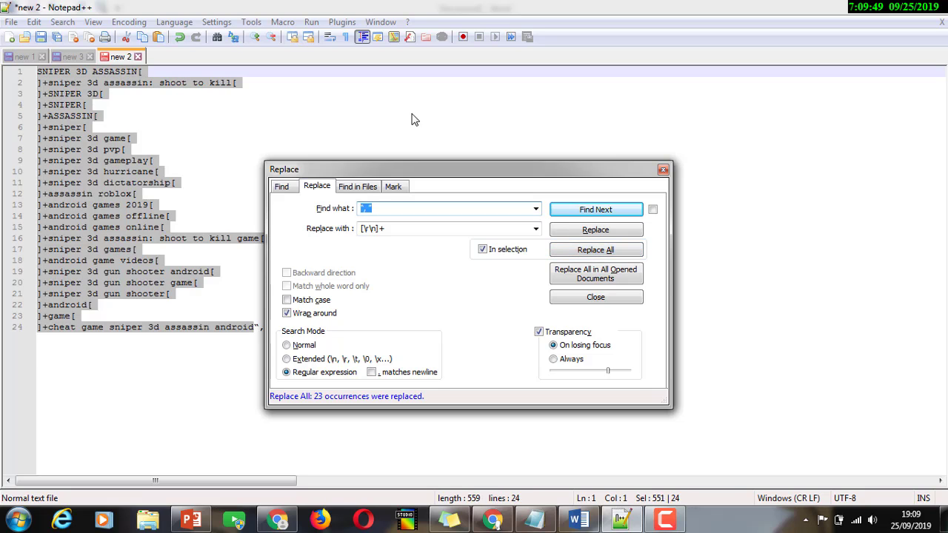